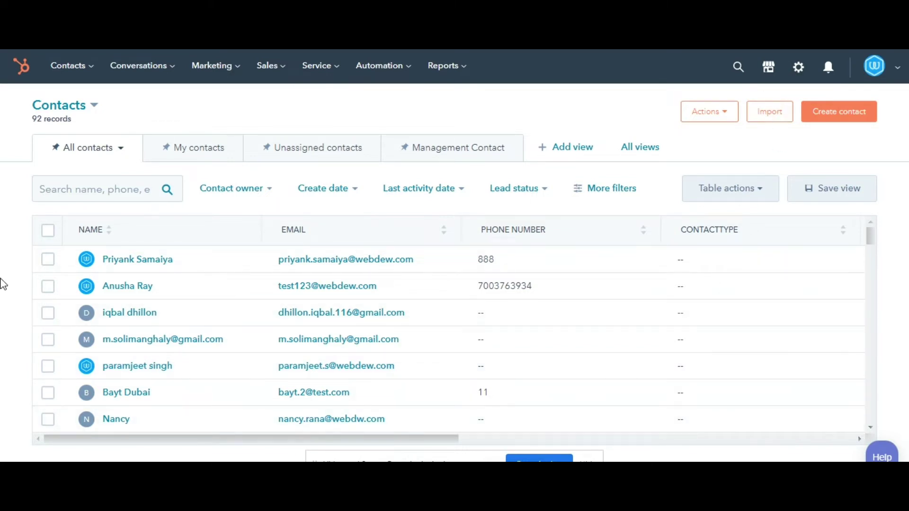
- Open Properties under Data Management and list the Contact properties (375 existing)
scroll(31, 292, down, 5)
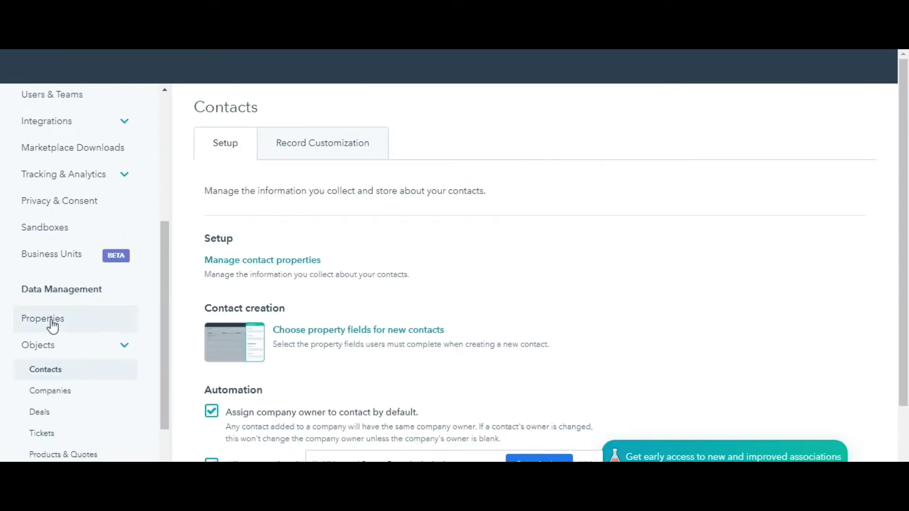
click(52, 327)
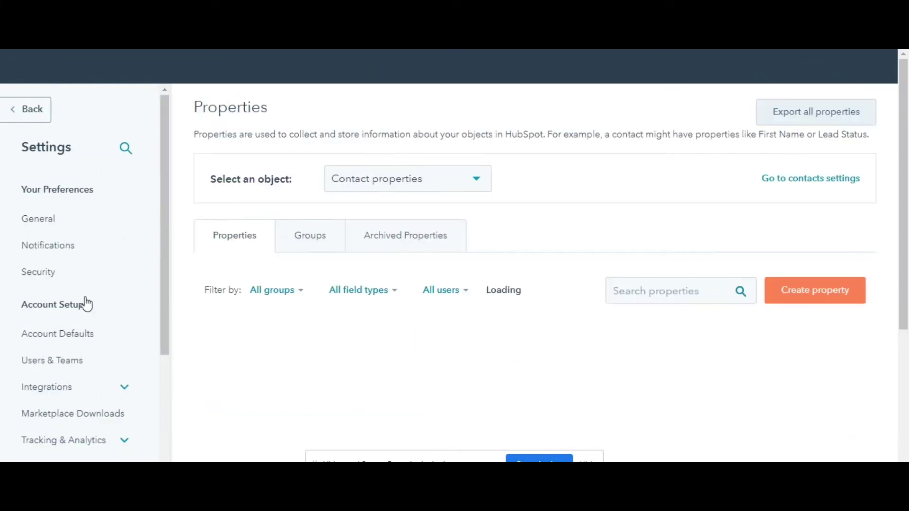
click(363, 185)
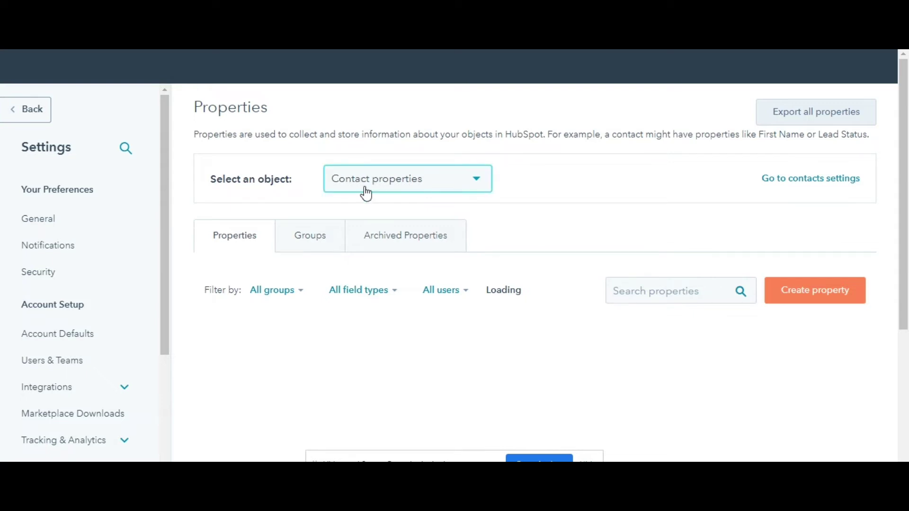
click(365, 189)
click(378, 242)
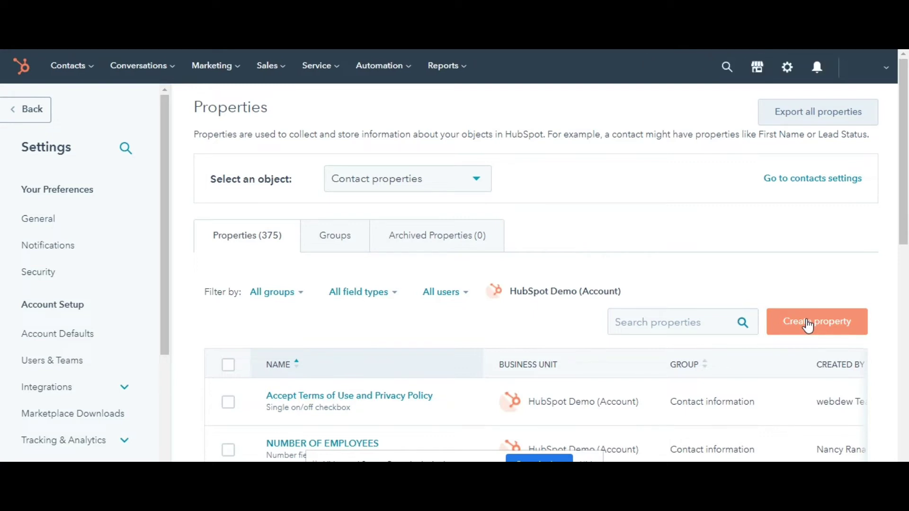
- Start a new contact property labelled 'spouse name' in the Contact information group, with a short description
click(809, 326)
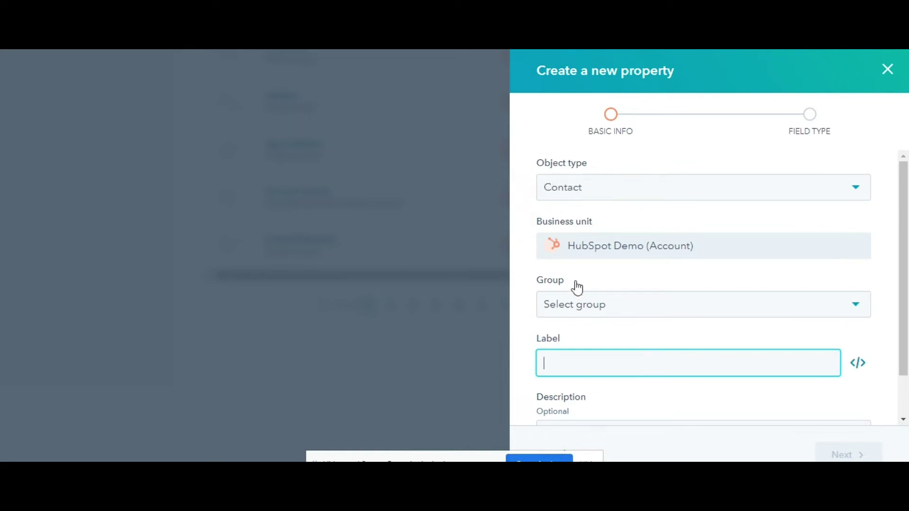
click(598, 304)
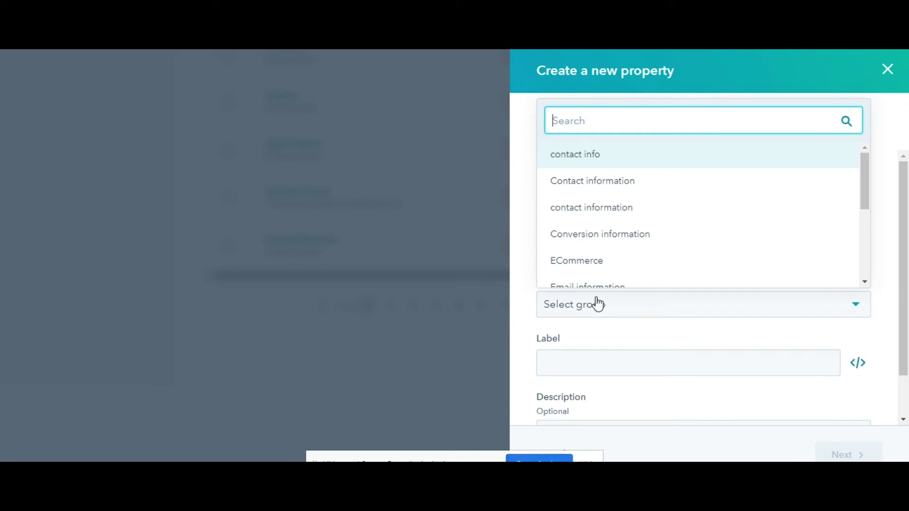
click(597, 194)
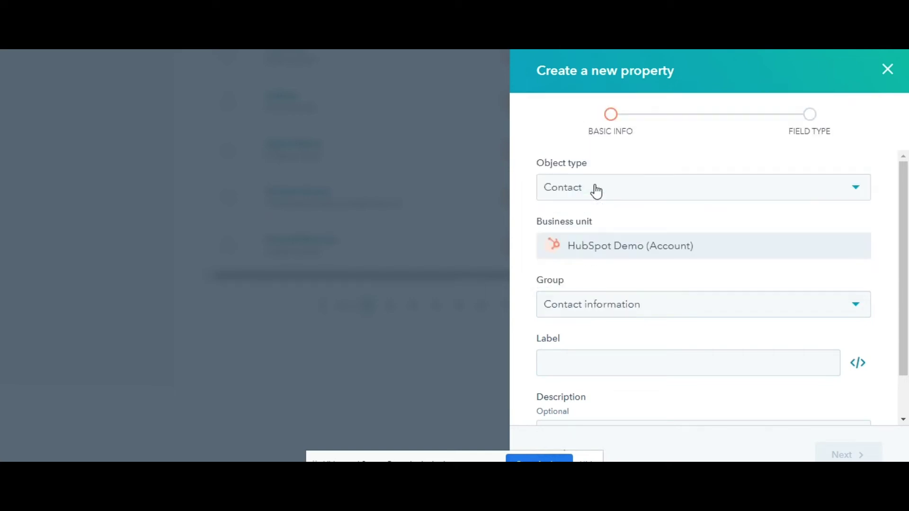
scroll(564, 304, down, 1)
click(558, 313)
text(sol)
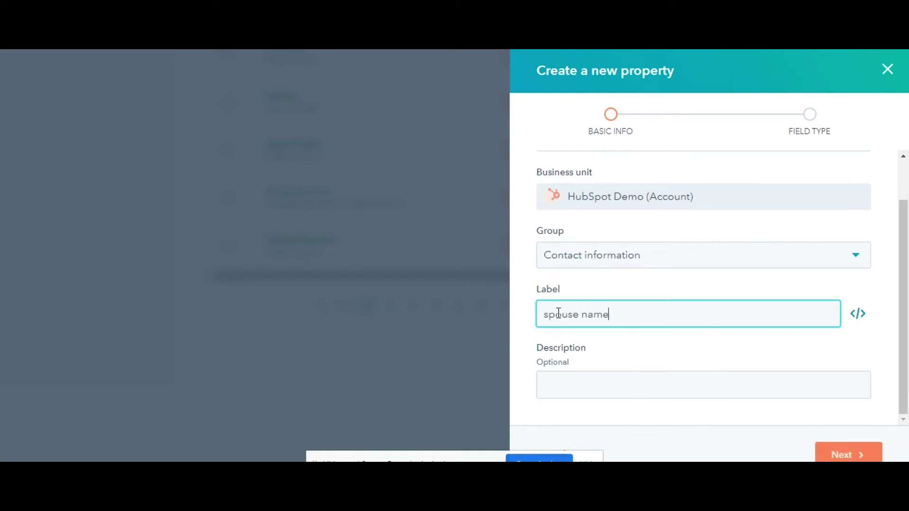
click(584, 380)
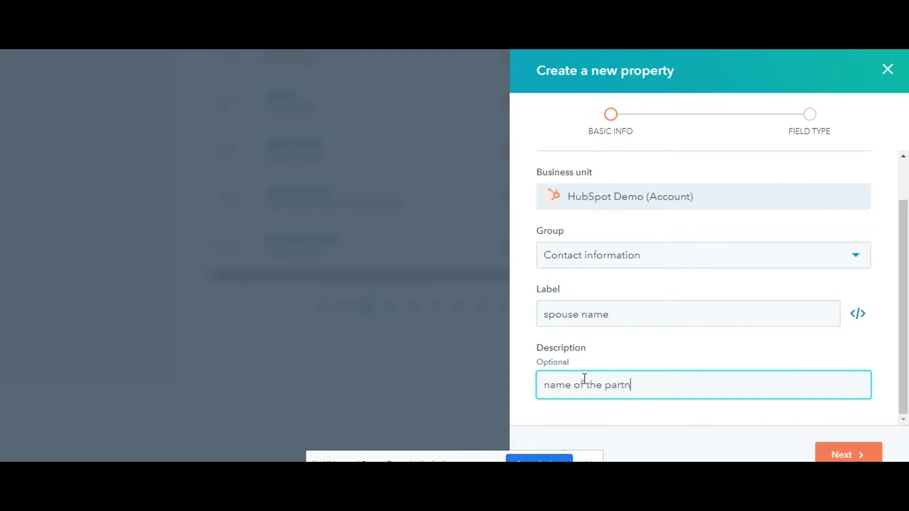
- Make 'spouse name' a Single-line text field and create the property
click(852, 455)
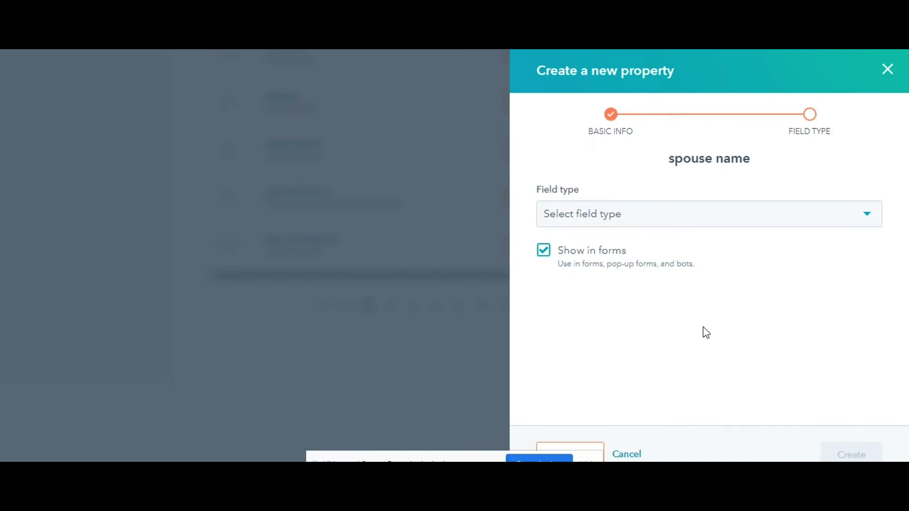
click(619, 211)
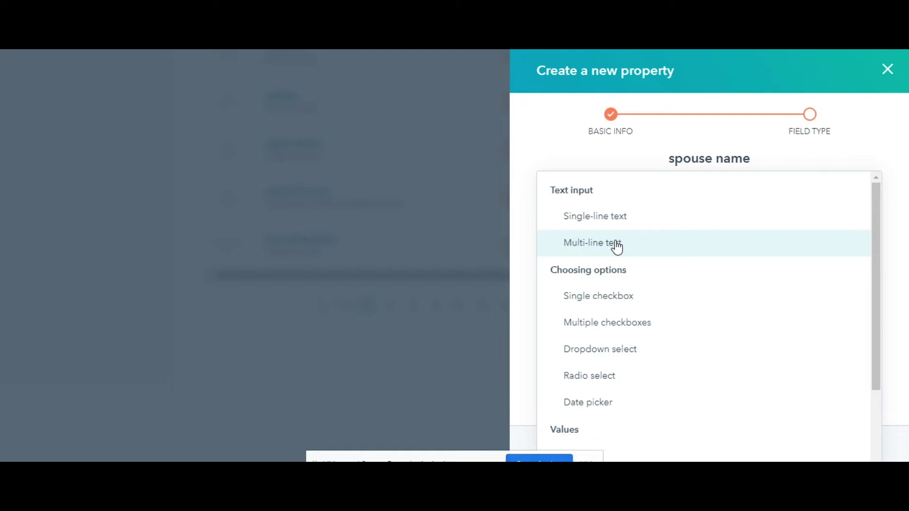
click(617, 226)
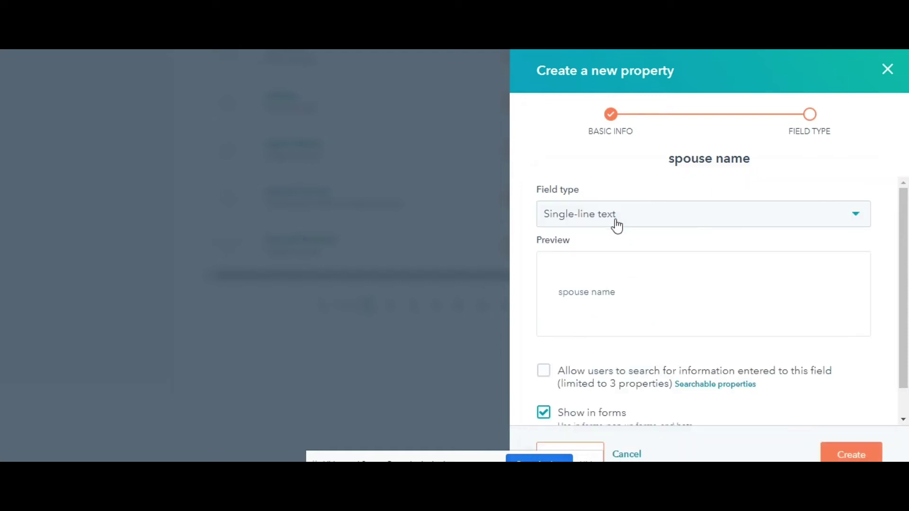
scroll(765, 402, down, 1)
click(847, 455)
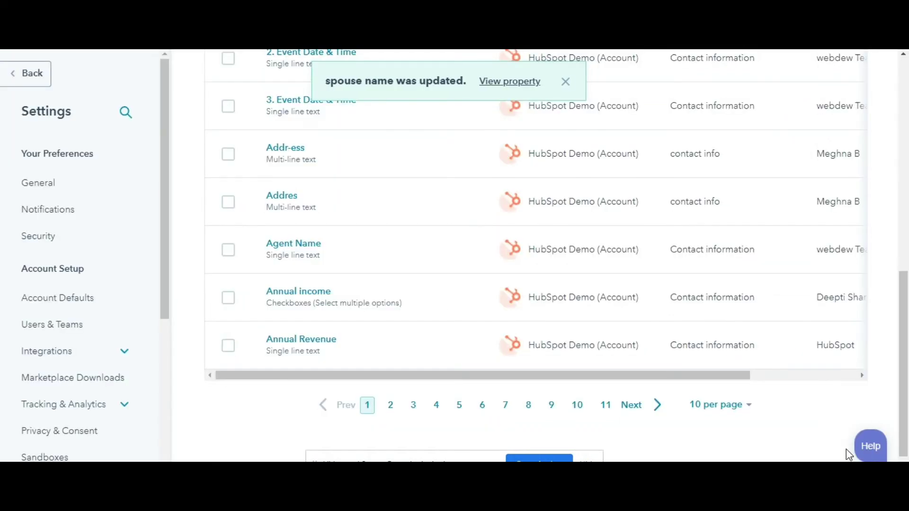
- Clear the property search and filter the list to the Contact information group
scroll(501, 319, up, 10)
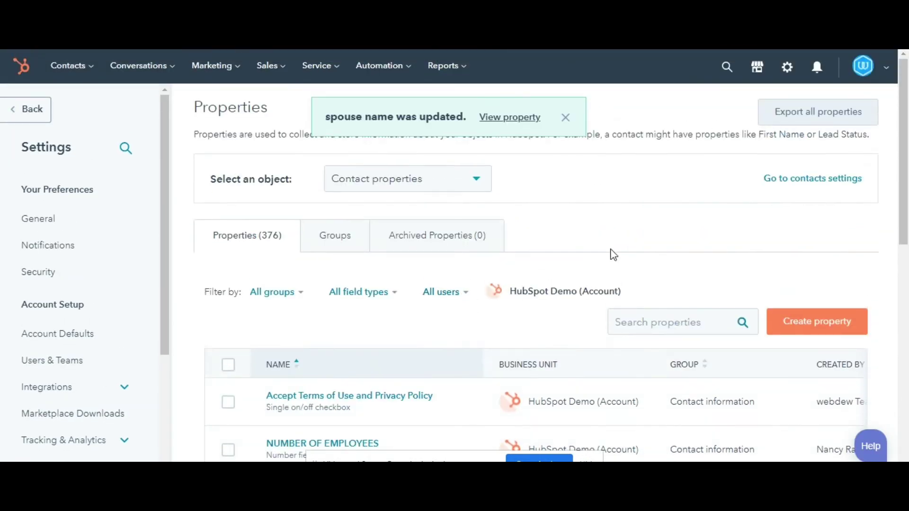
click(643, 320)
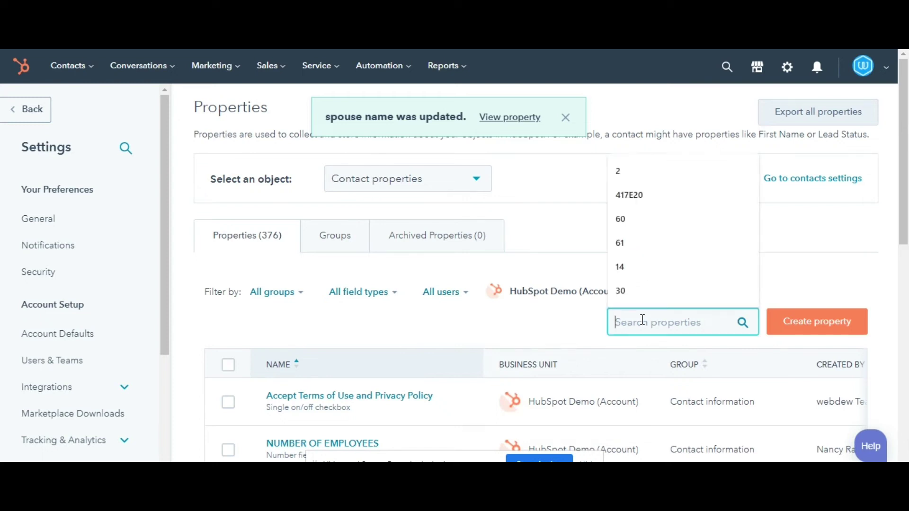
text(kin)
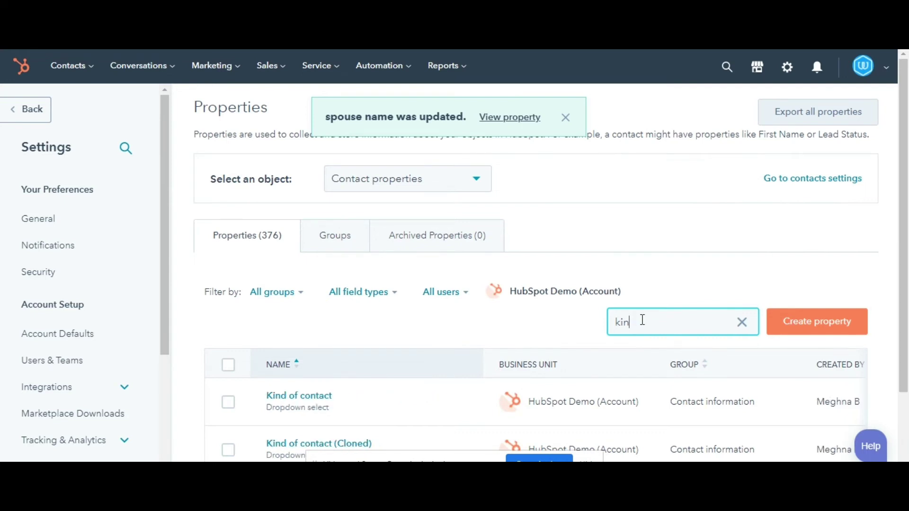
key(BackSpace)
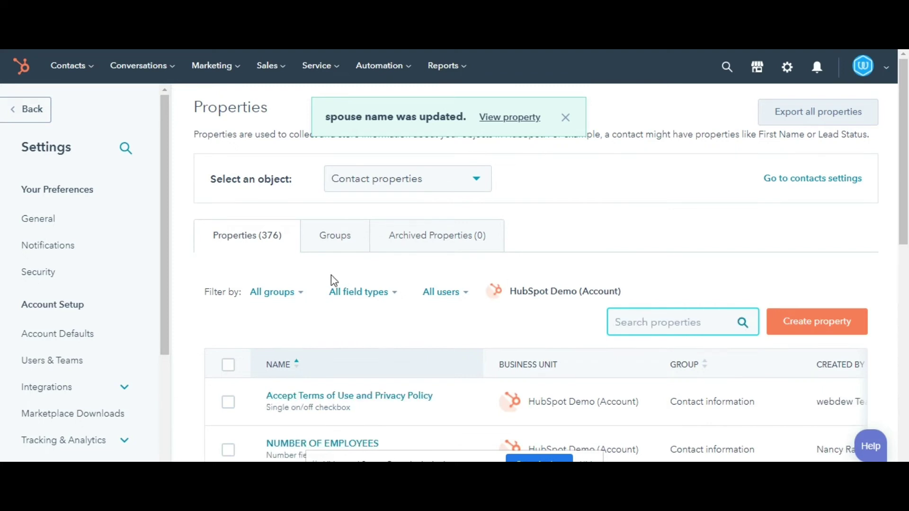
click(277, 293)
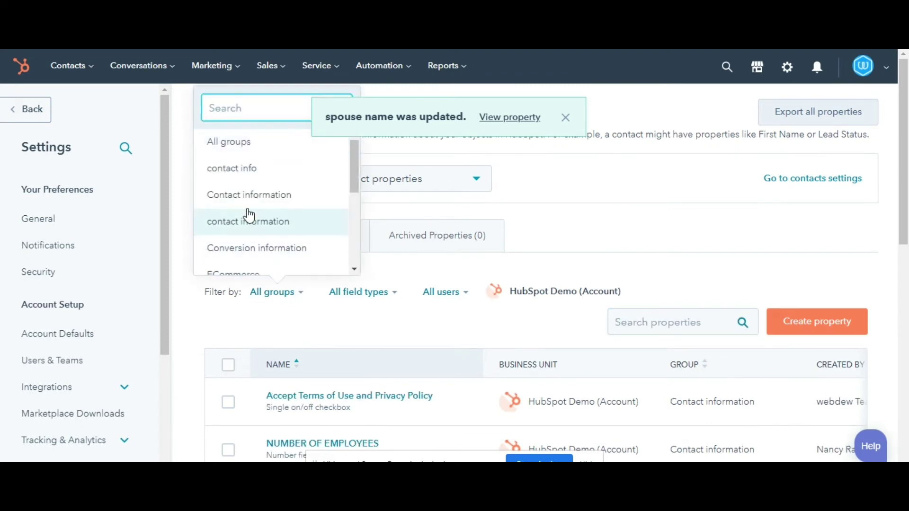
click(242, 195)
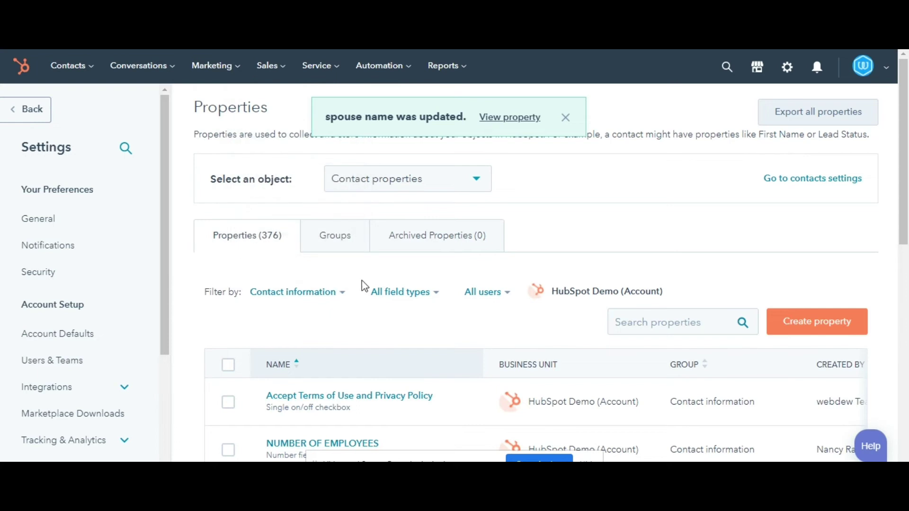
- Narrow the list to Dropdown select properties created by one specific user
click(391, 294)
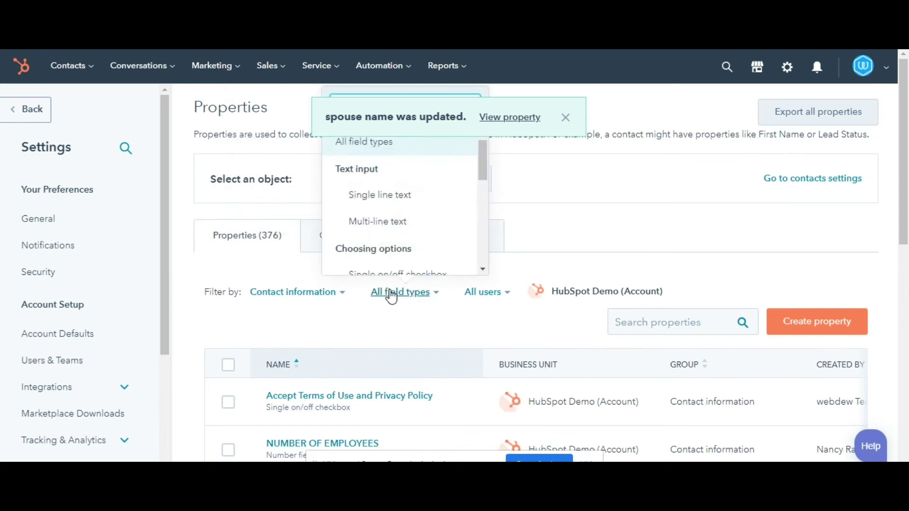
text(dr)
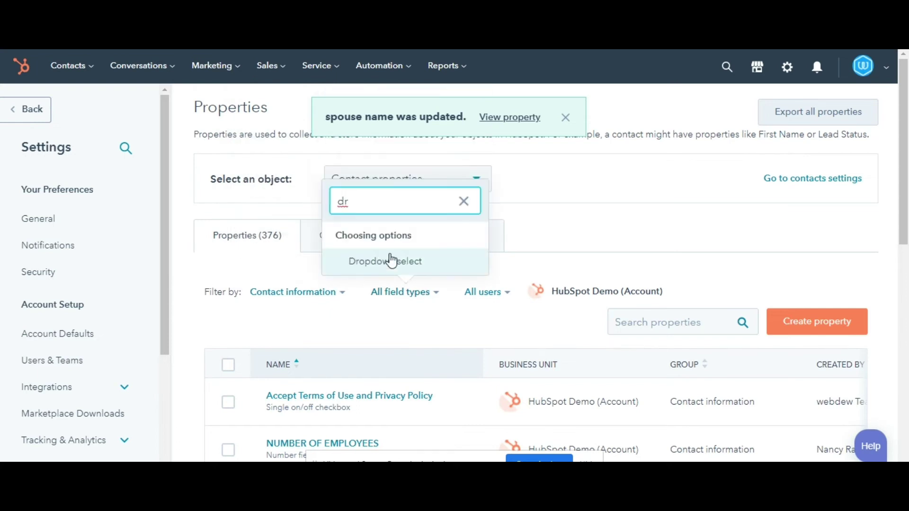
click(392, 266)
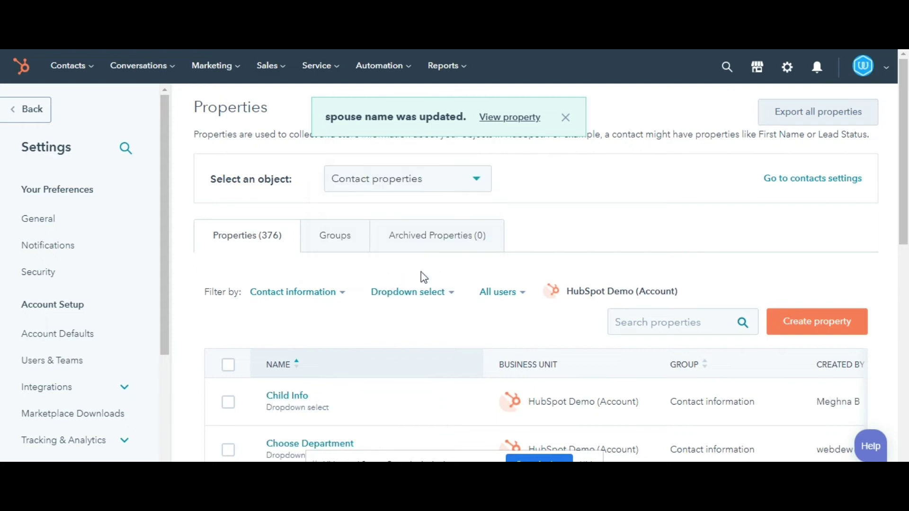
click(499, 294)
text(me)
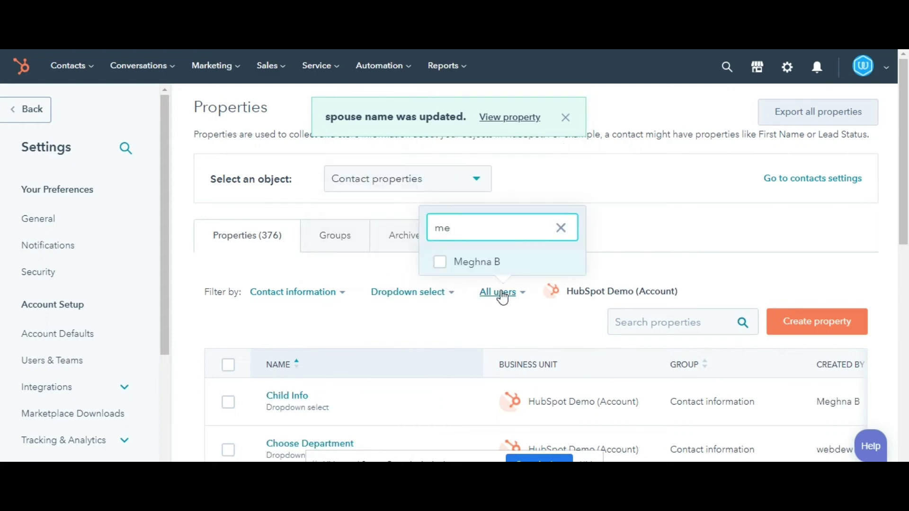
click(501, 263)
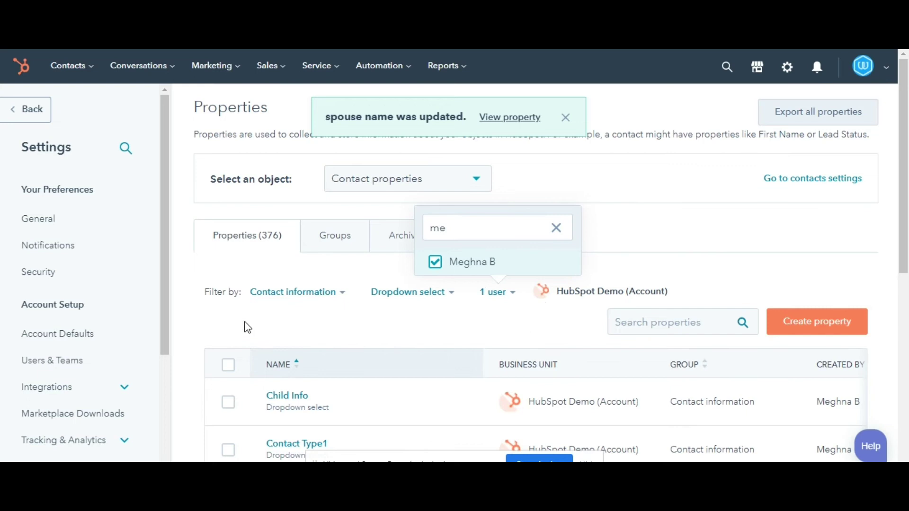
- Edit the Kind of contact property (internal name kind_of_contact) and change its description to 'contact type new'
scroll(247, 326, down, 5)
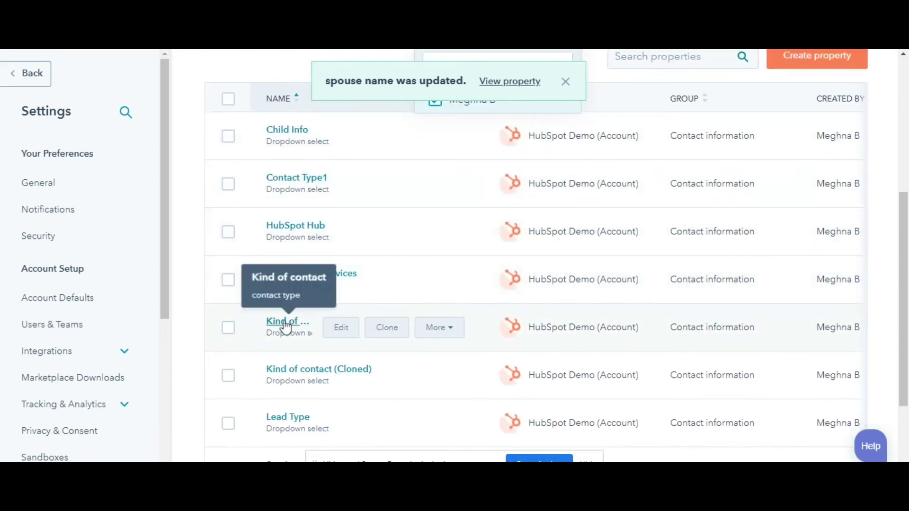
click(339, 326)
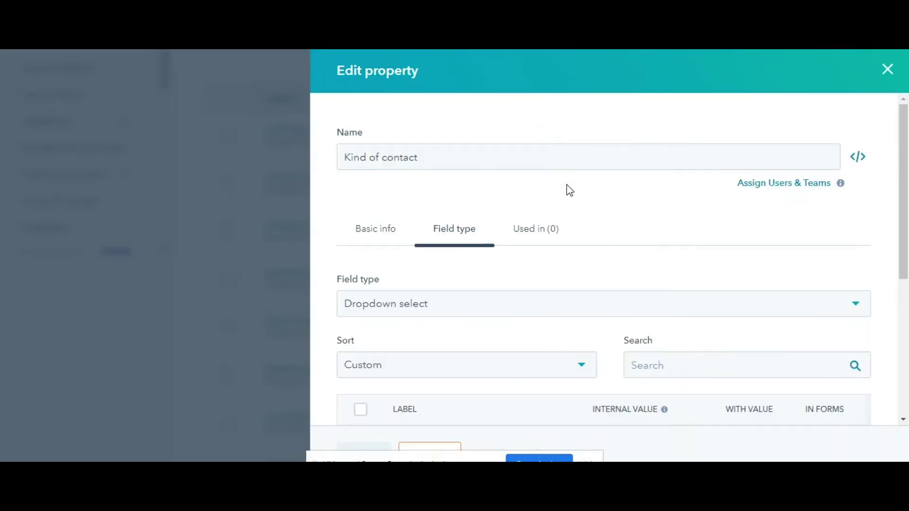
click(372, 240)
click(637, 155)
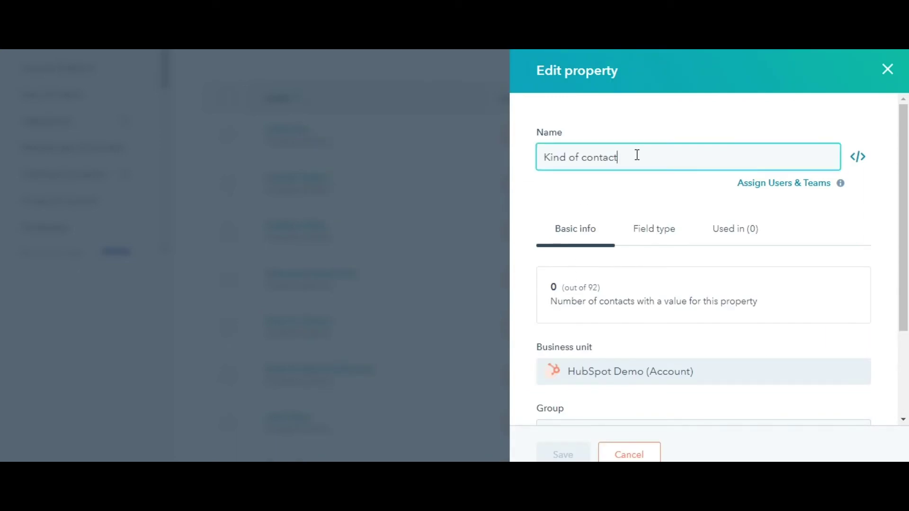
click(858, 157)
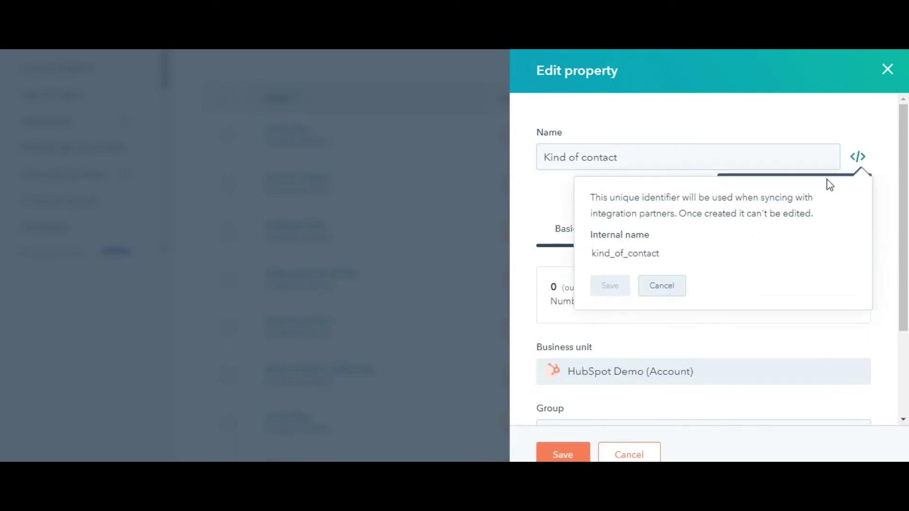
click(626, 253)
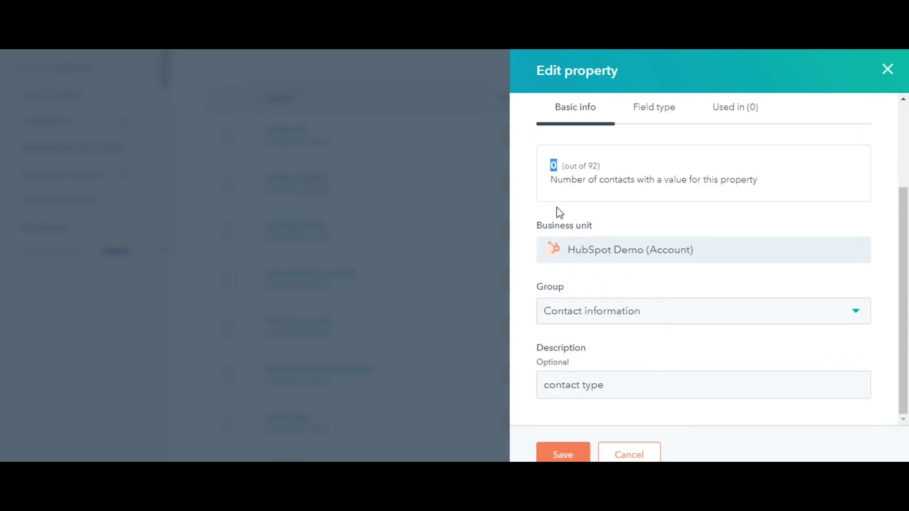
click(620, 394)
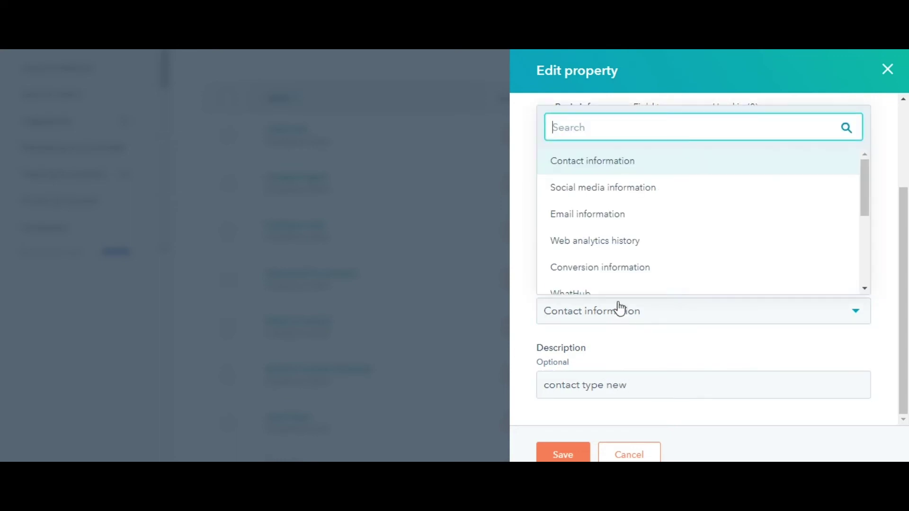
- Keep the property's group as Contact information after briefly switching it to Email information
click(602, 215)
click(609, 319)
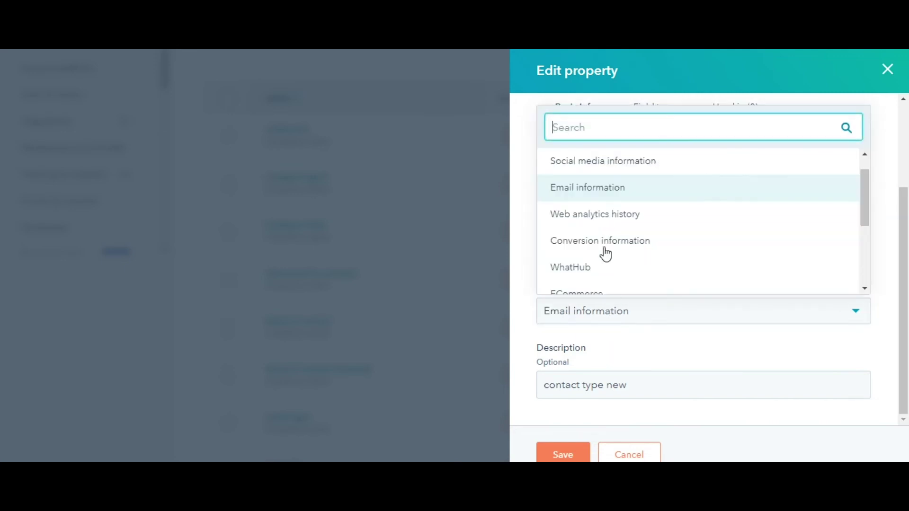
scroll(591, 199, up, 1)
click(601, 162)
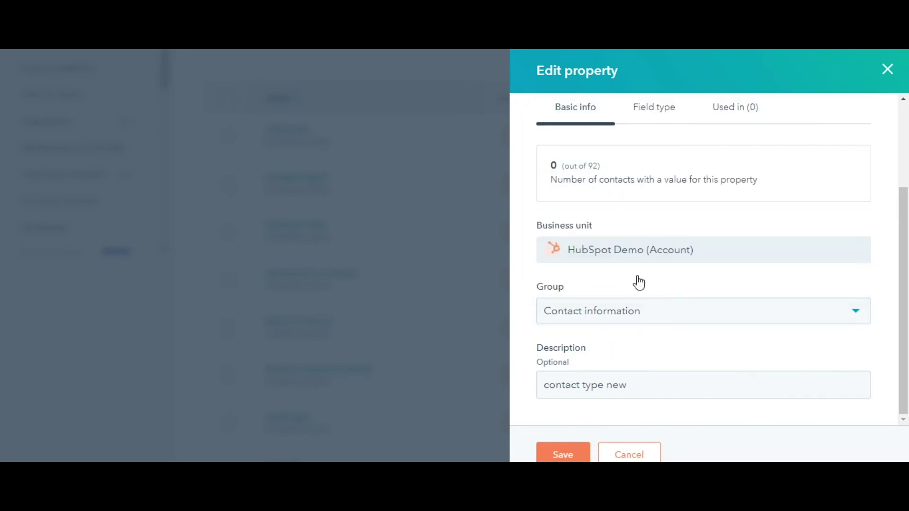
scroll(658, 231, up, 2)
click(650, 178)
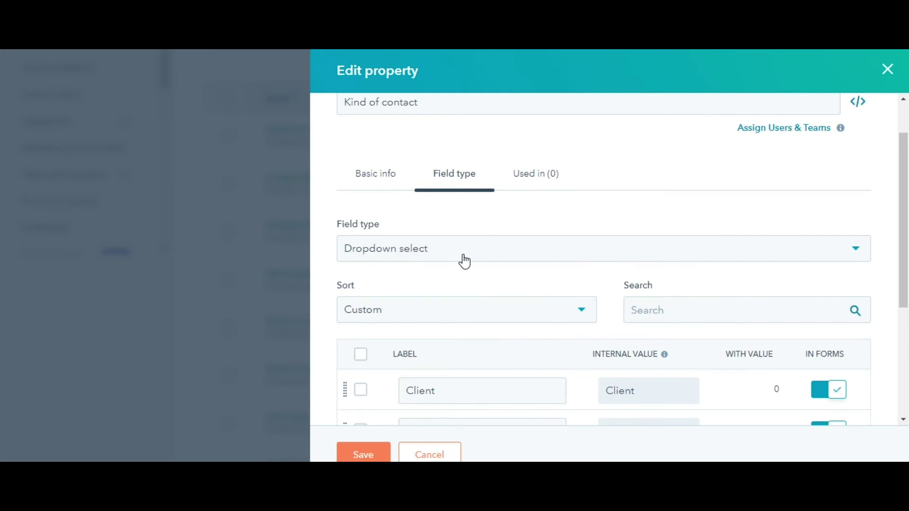
- Enable 'Use in forms, and bots' for the Kind of contact property
scroll(464, 262, down, 5)
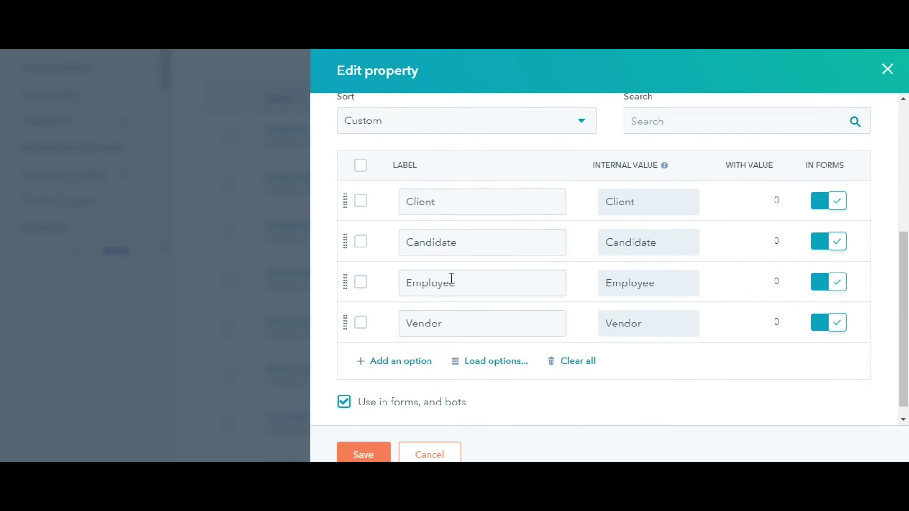
click(343, 390)
scroll(349, 380, up, 4)
scroll(414, 275, up, 2)
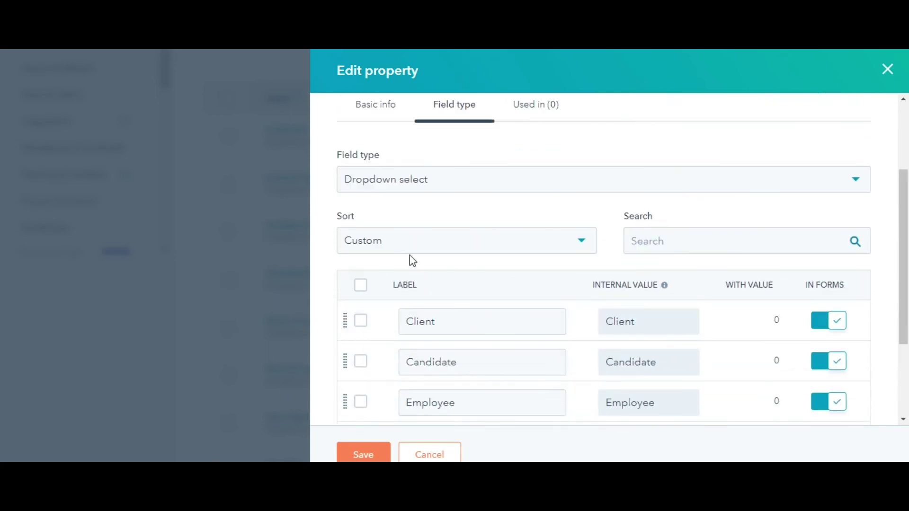
scroll(410, 258, down, 3)
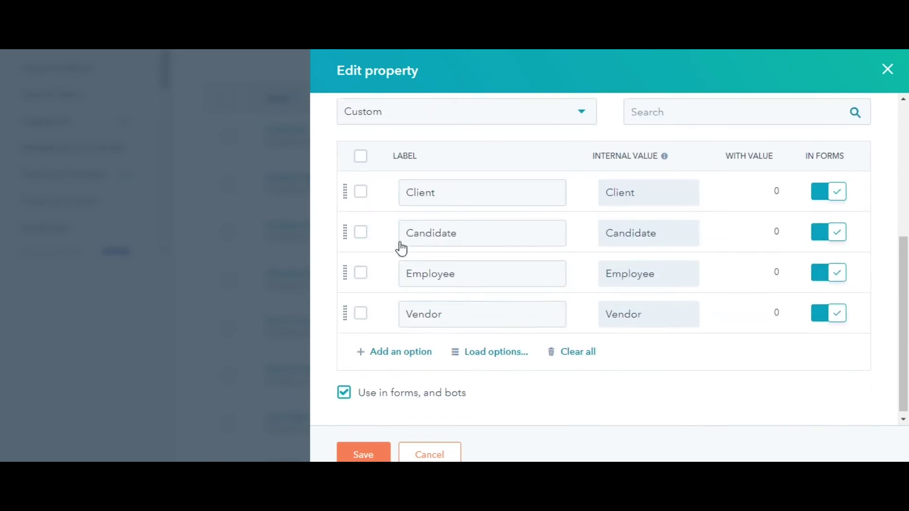
- Add a trial 'competitor' option, delete it, and save with Client, Candidate, Employee and Vendor
click(389, 349)
text(competitor)
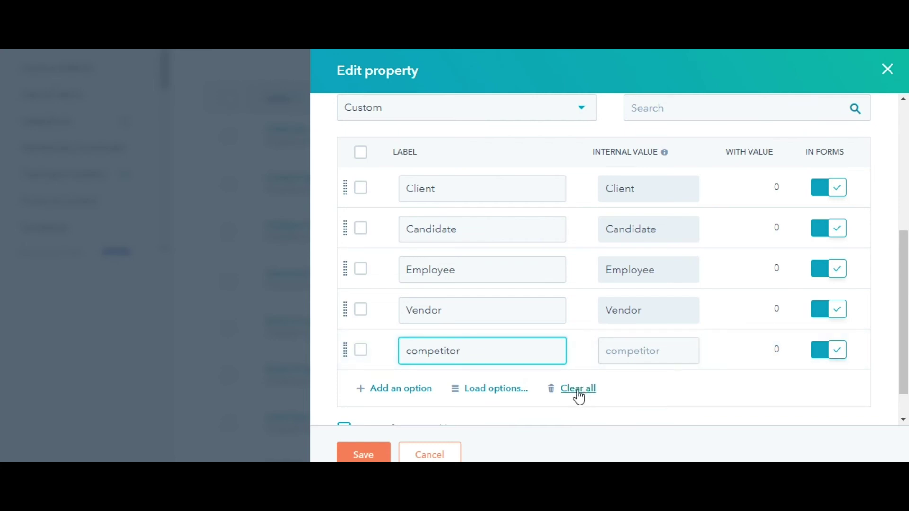
click(361, 351)
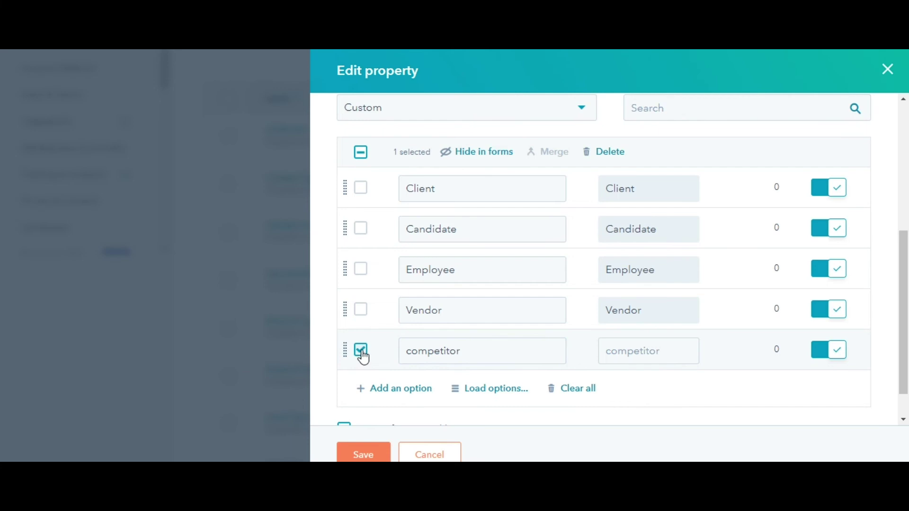
scroll(543, 293, up, 4)
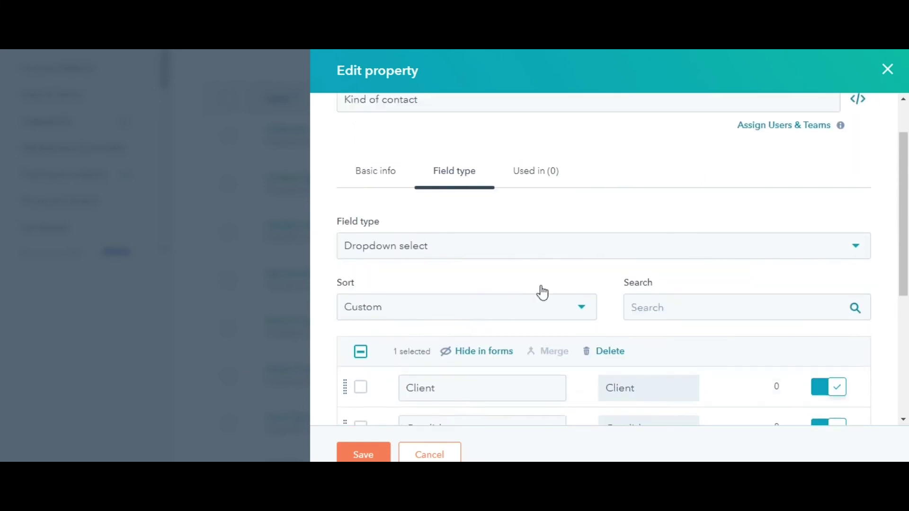
click(602, 351)
scroll(520, 303, down, 4)
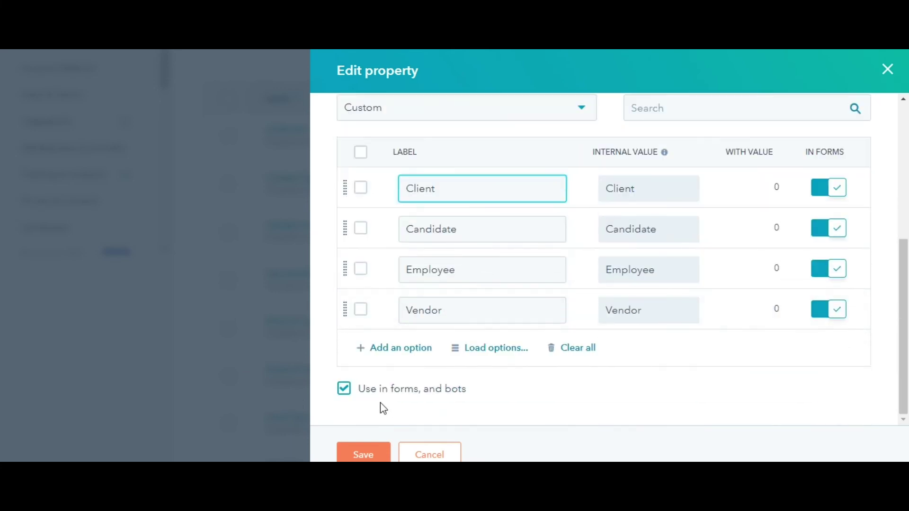
click(356, 456)
scroll(394, 403, up, 2)
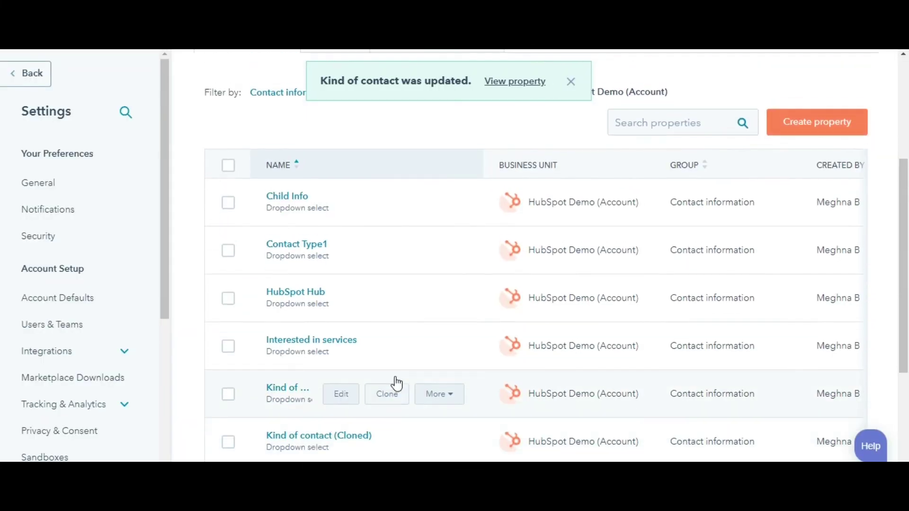
click(435, 209)
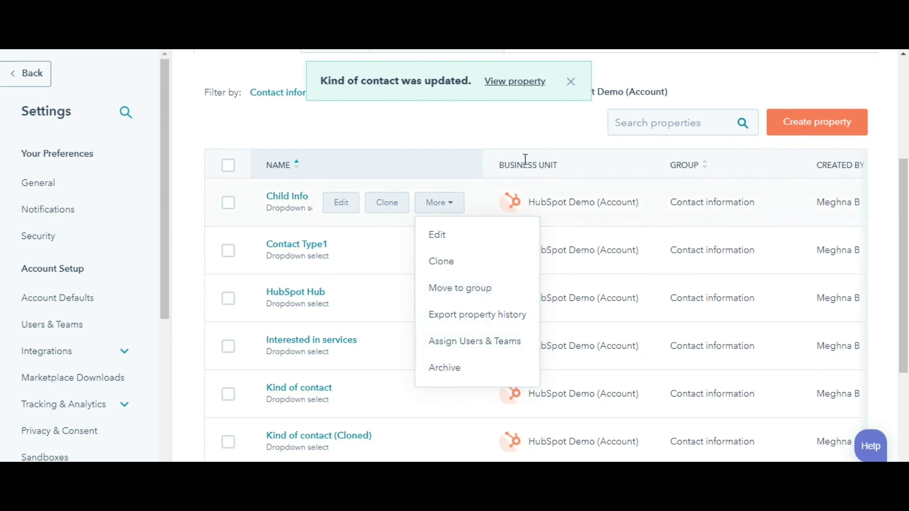
click(521, 129)
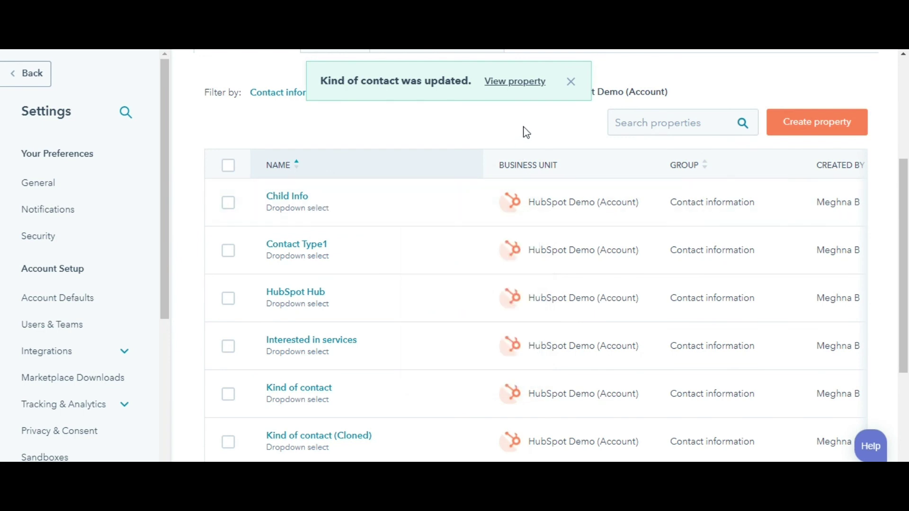